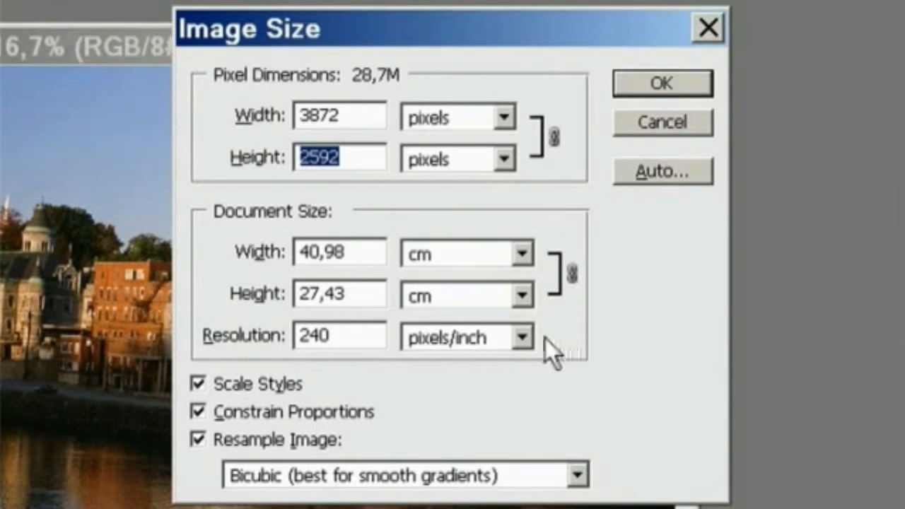
Switch the document's resolution unit to pixels/cm and return it to pixels/inch
left_click(523, 338)
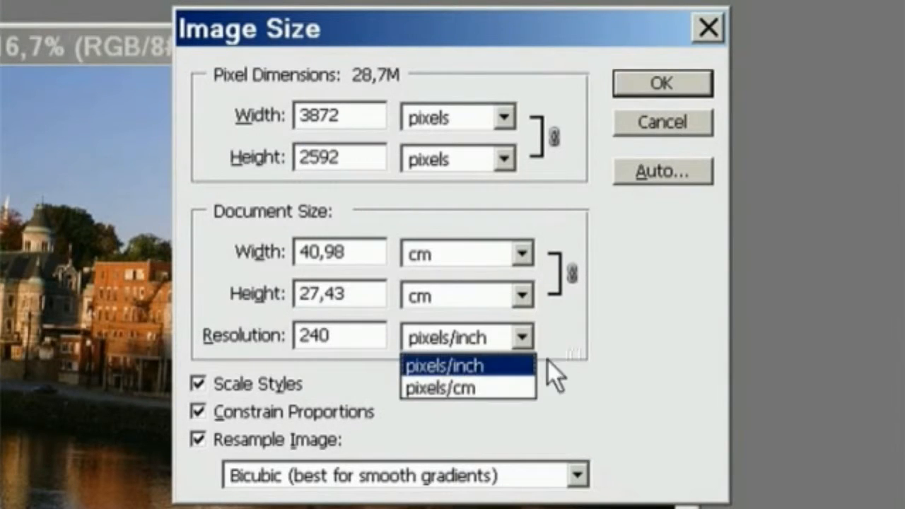
left_click(452, 388)
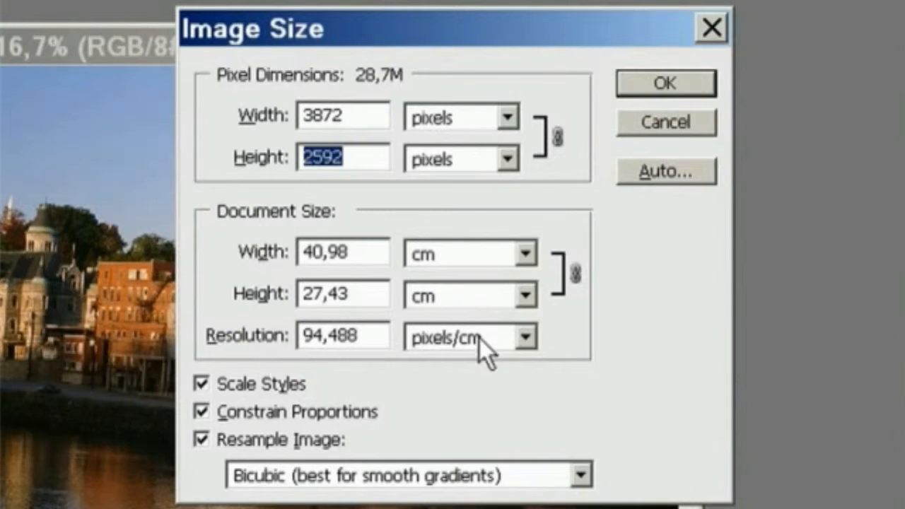
left_click(479, 338)
left_click(472, 366)
left_click(346, 337)
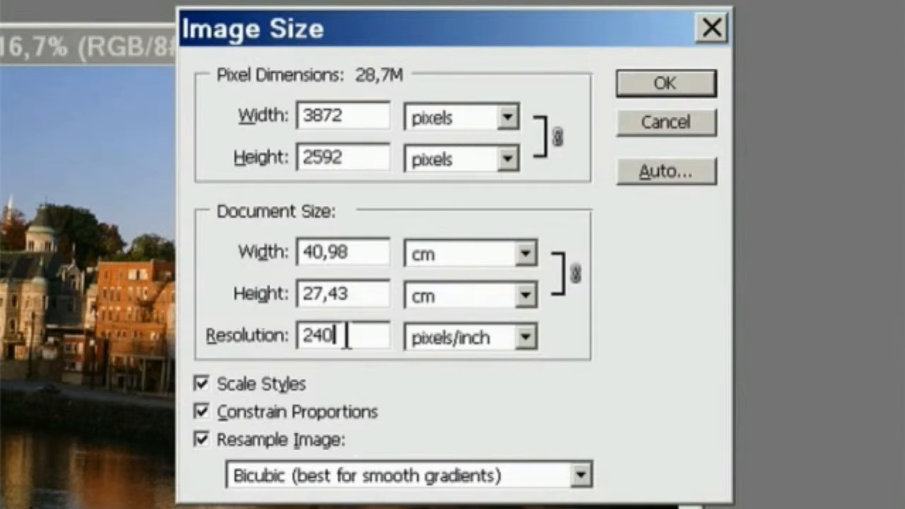
left_click_drag(346, 337, 277, 332)
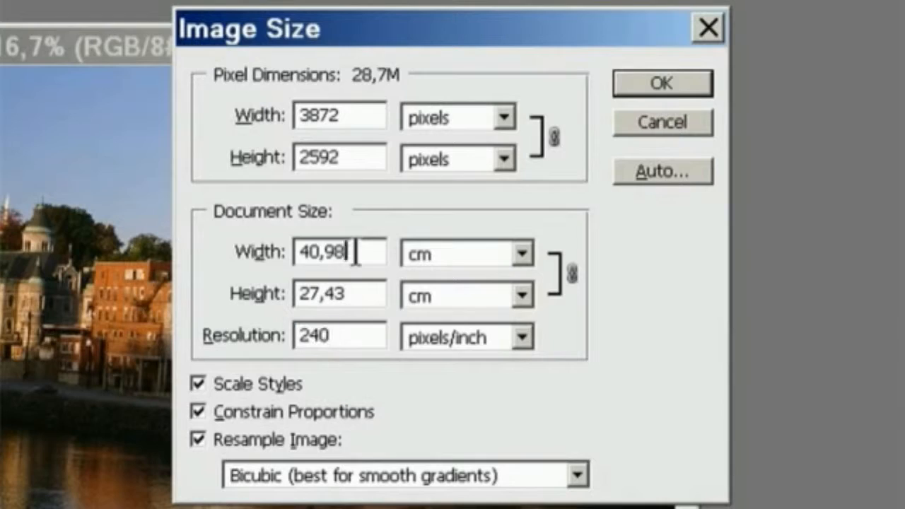
left_click_drag(353, 252, 293, 253)
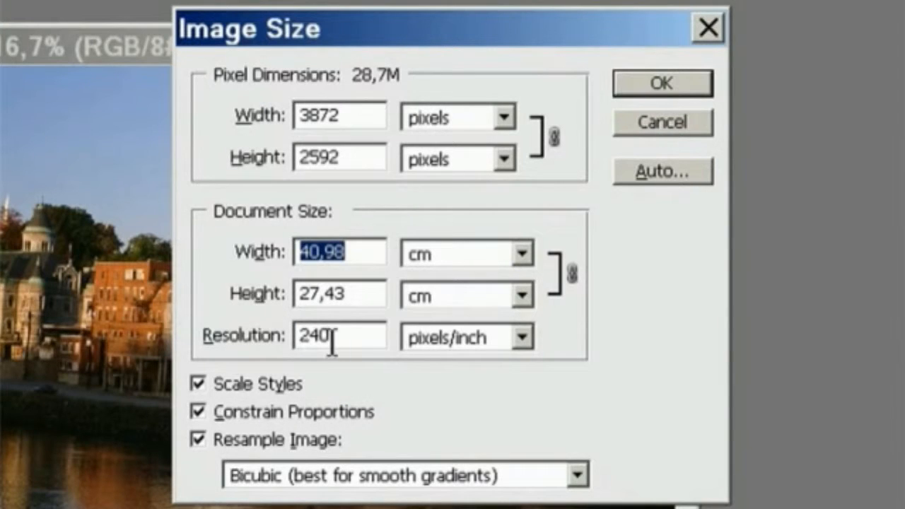
left_click_drag(355, 290, 267, 297)
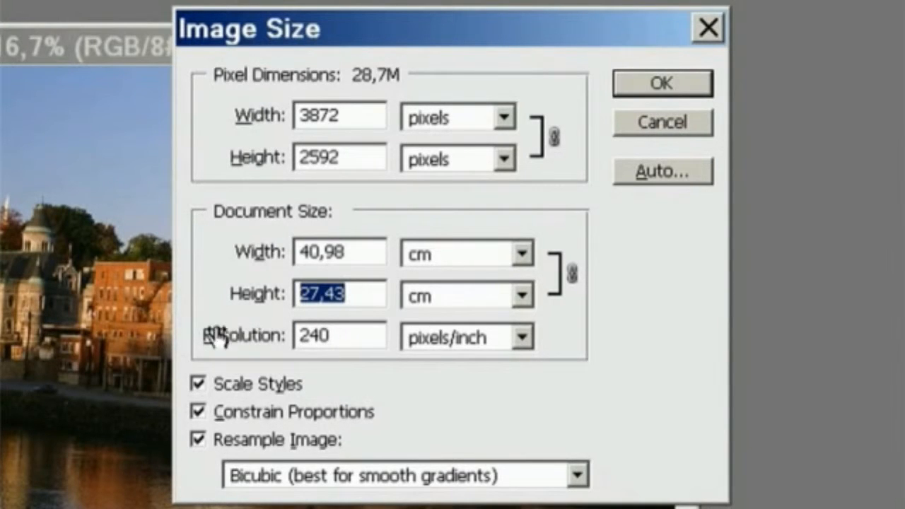
left_click(363, 341)
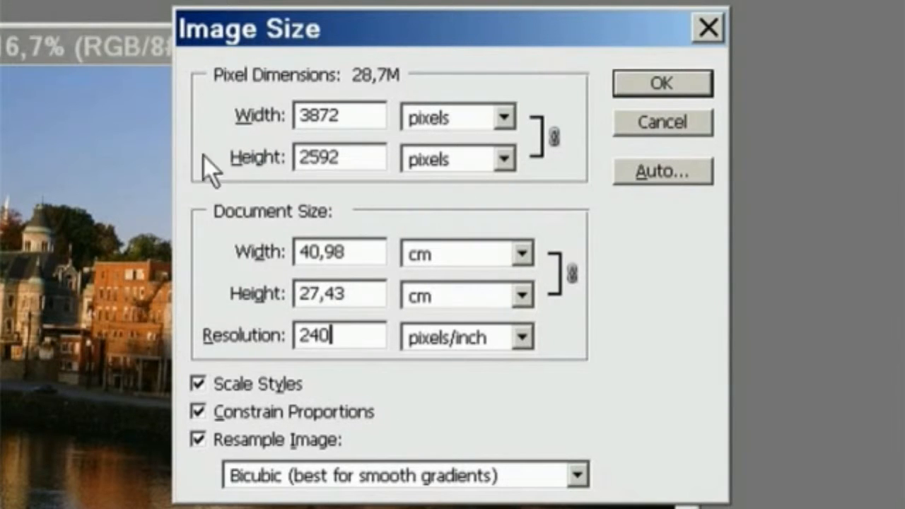
Toggle image resampling to compare which dimensions remain editable, leaving resampling turned off
left_click(201, 439)
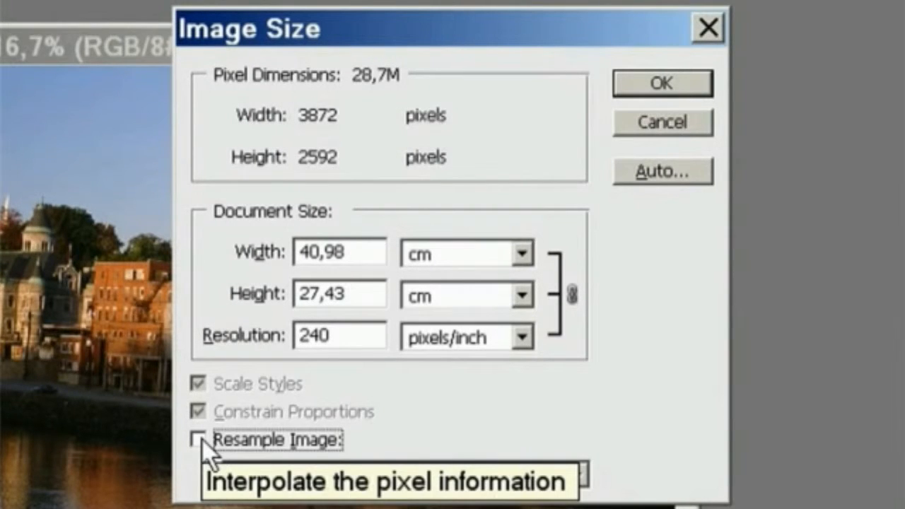
left_click(203, 440)
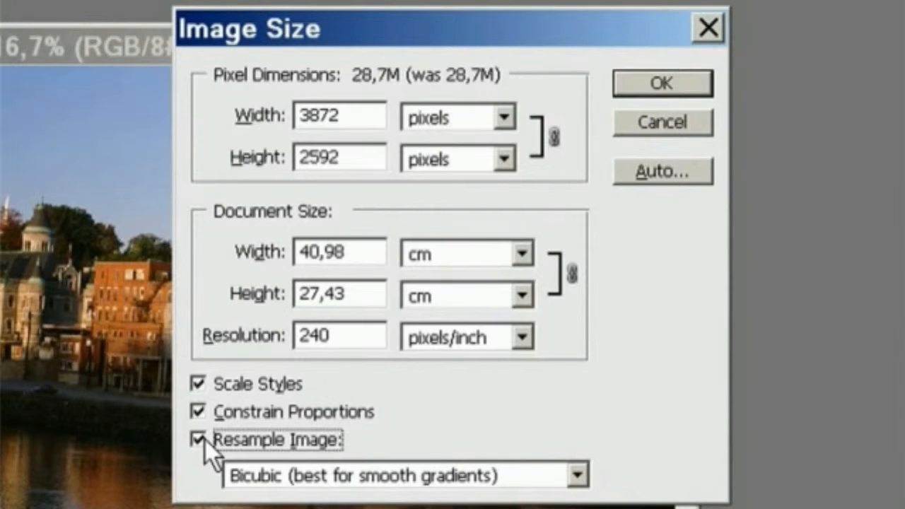
left_click(201, 439)
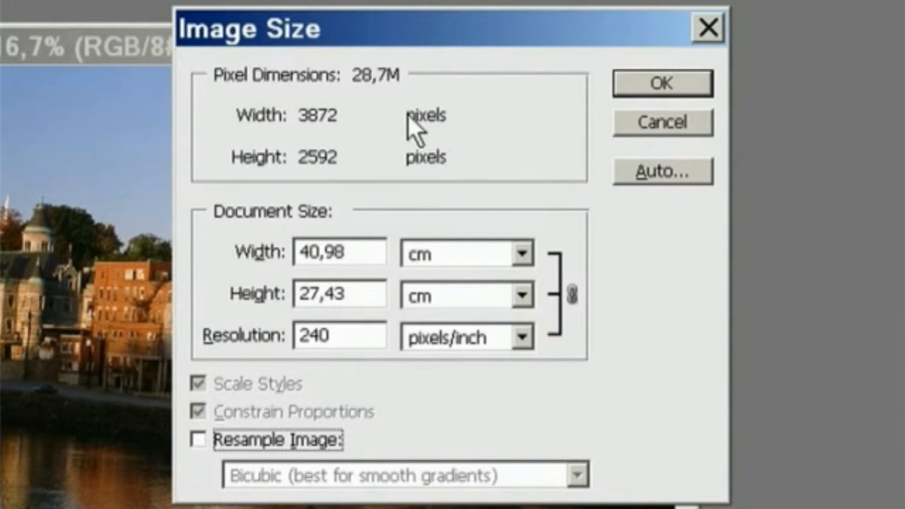
left_click(225, 441)
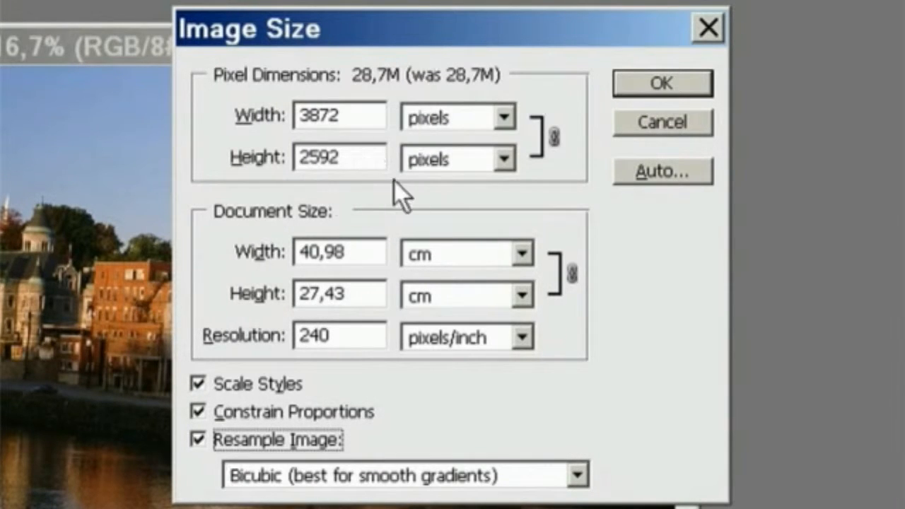
left_click(199, 438)
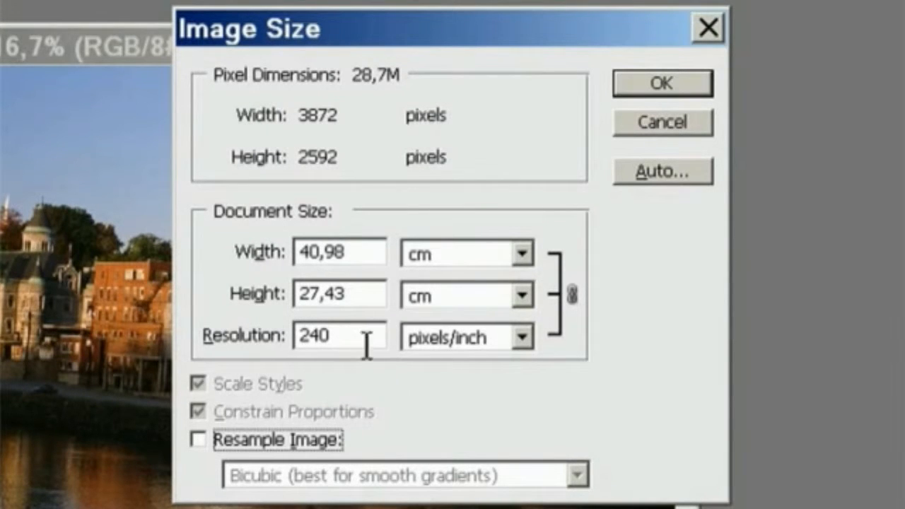
Try document resolutions of 480 and 120 pixels/inch without resampling the image
left_click(277, 338)
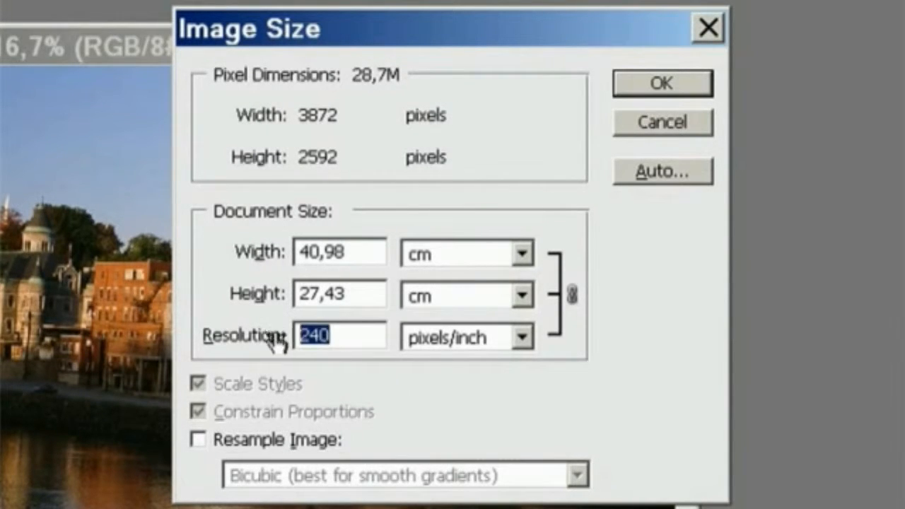
type("4")
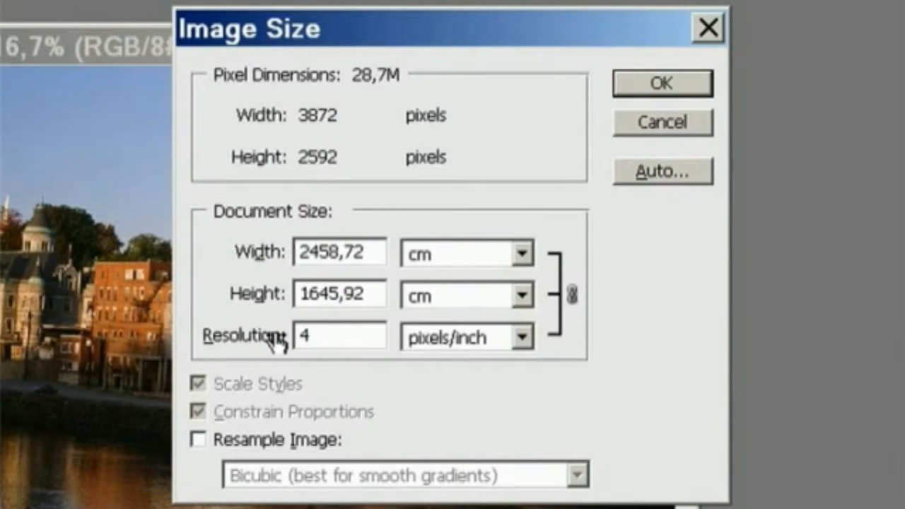
type("80")
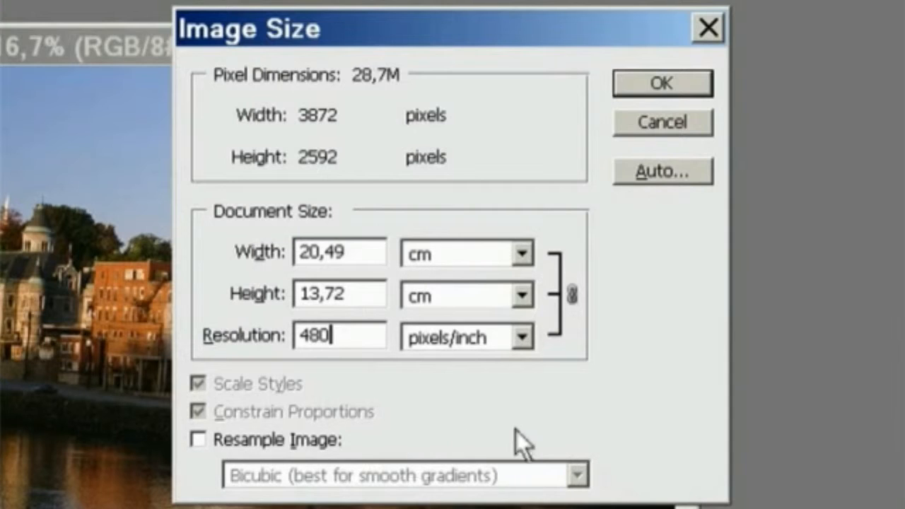
left_click_drag(359, 339, 259, 337)
type("120")
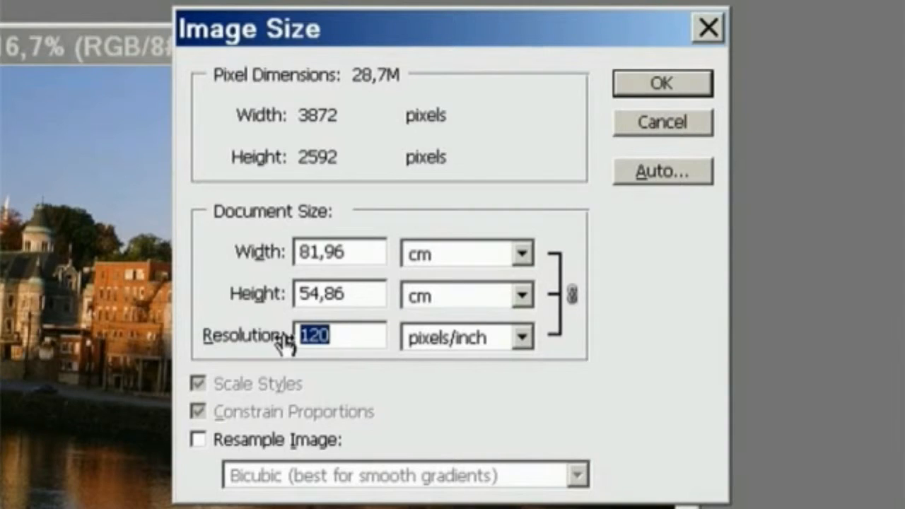
Set the document resolution to 300 pixels/inch and turn image resampling back on
type("300")
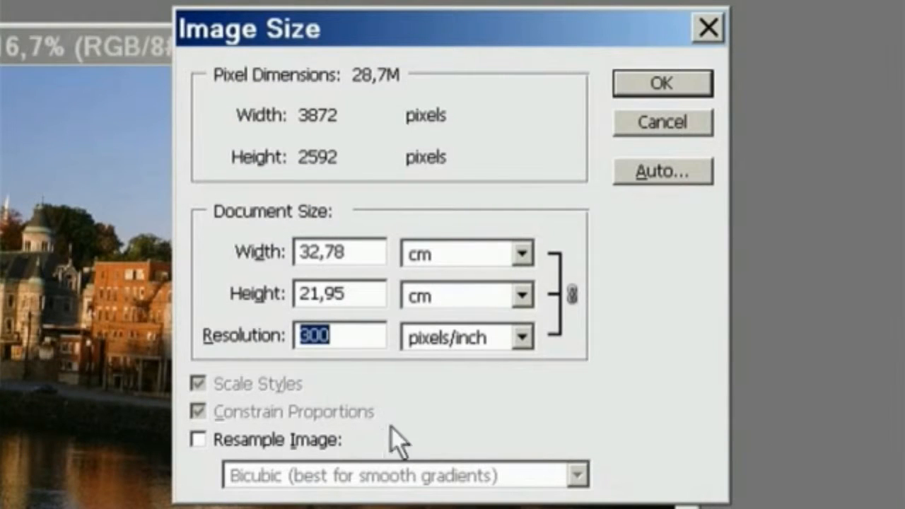
left_click(211, 439)
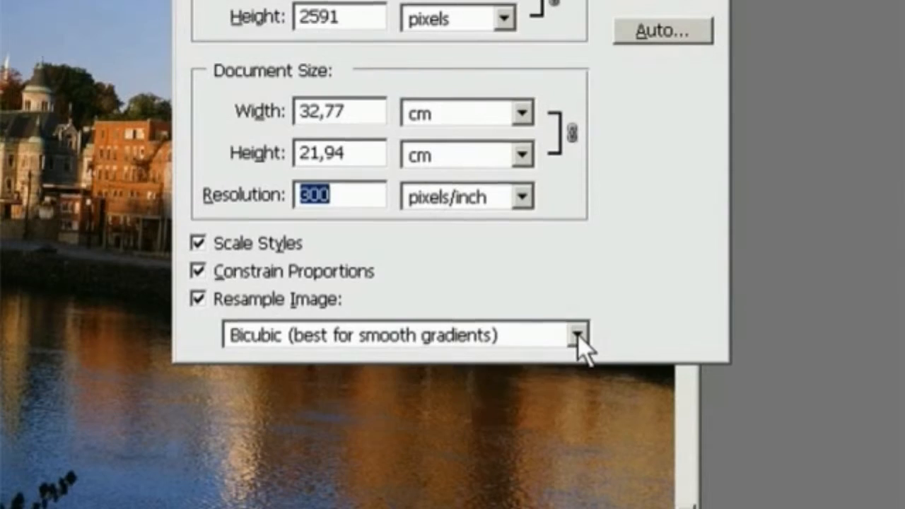
Look through the resampling methods and choose Bicubic Sharper (best for reduction)
left_click(577, 335)
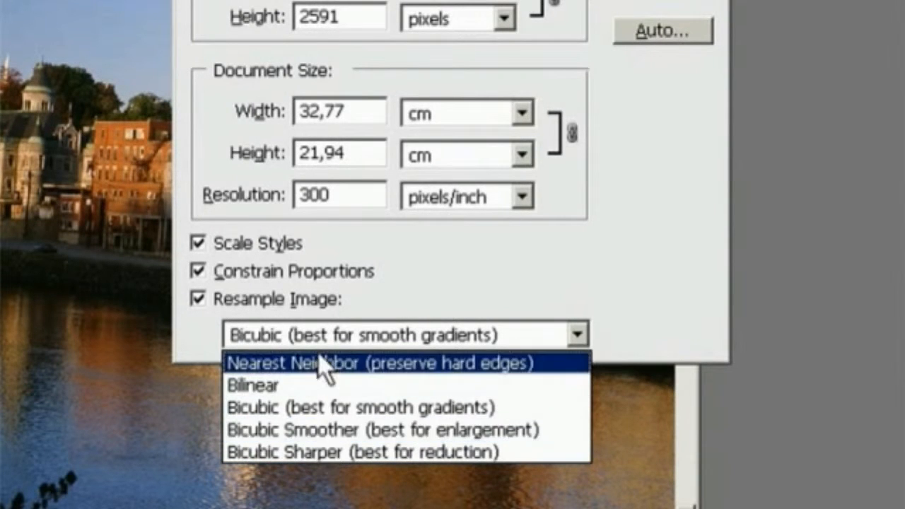
left_click(587, 333)
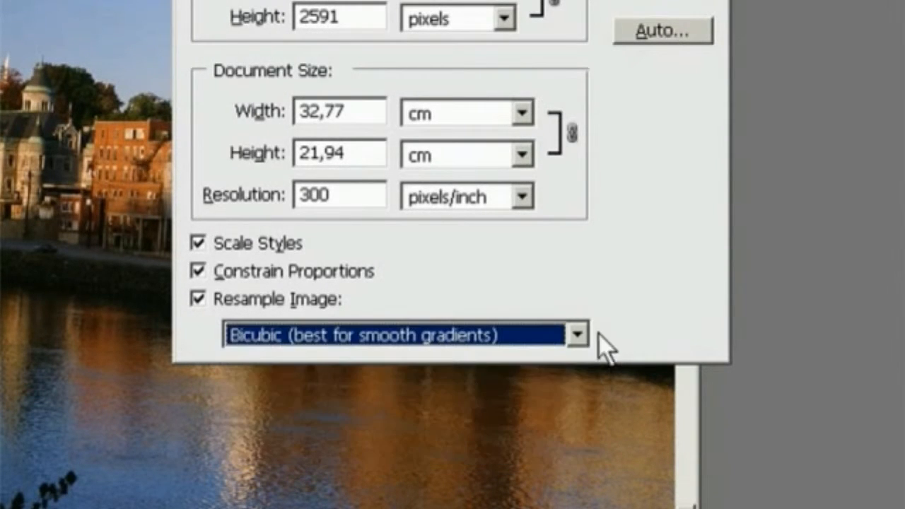
left_click(578, 336)
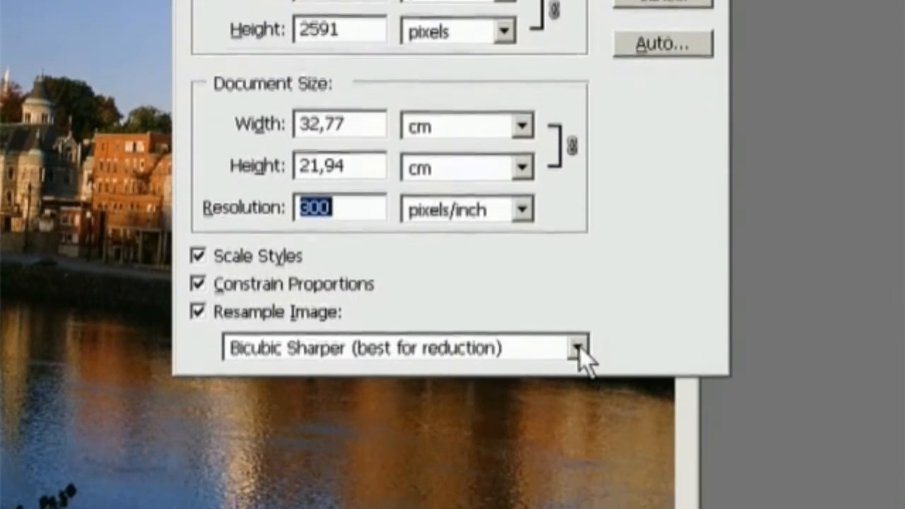
left_click(578, 347)
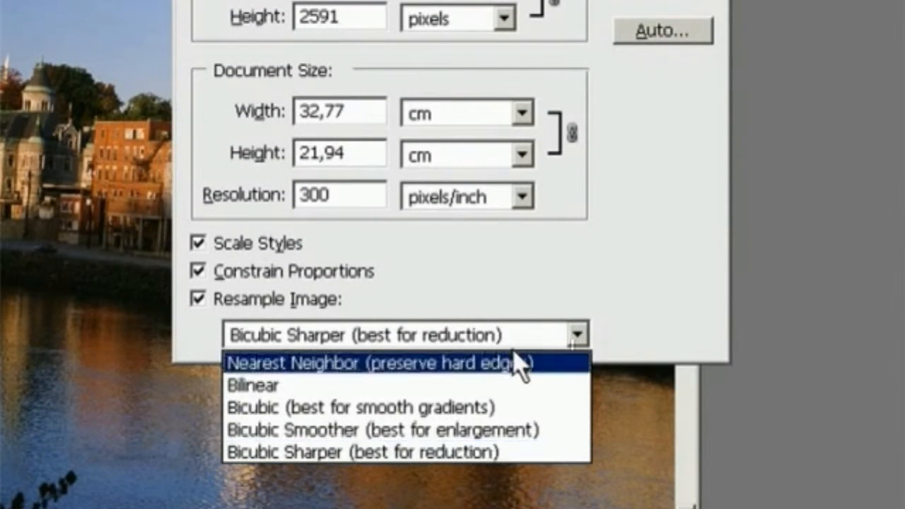
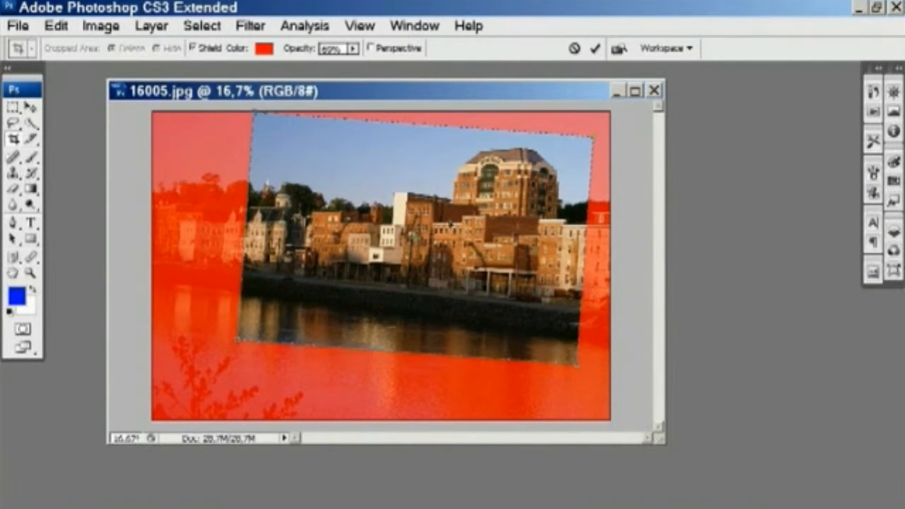
Apply the rotated crop to the photo and check its dimensions in Image Size
key("Return")
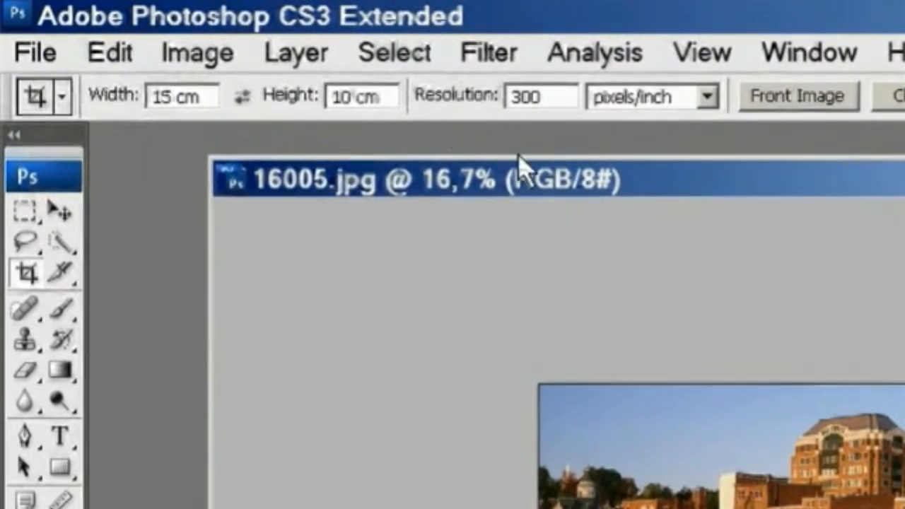
left_click(197, 55)
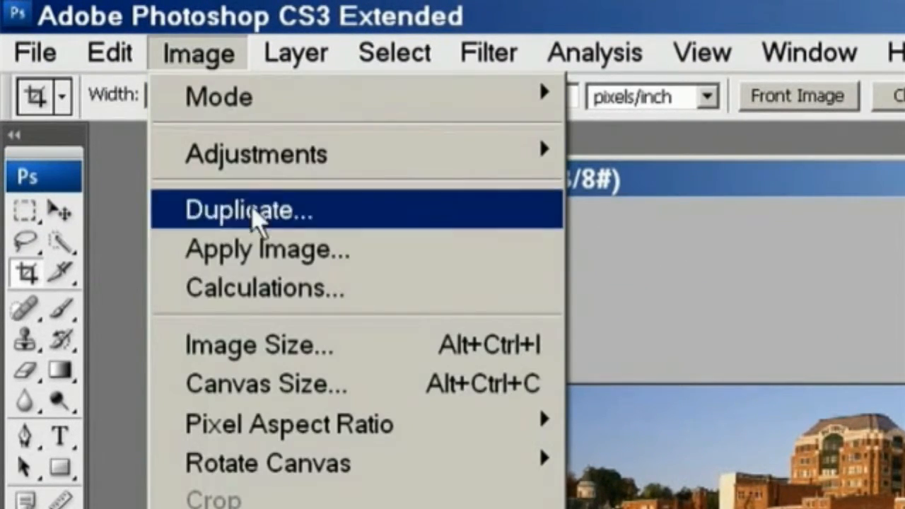
left_click(267, 353)
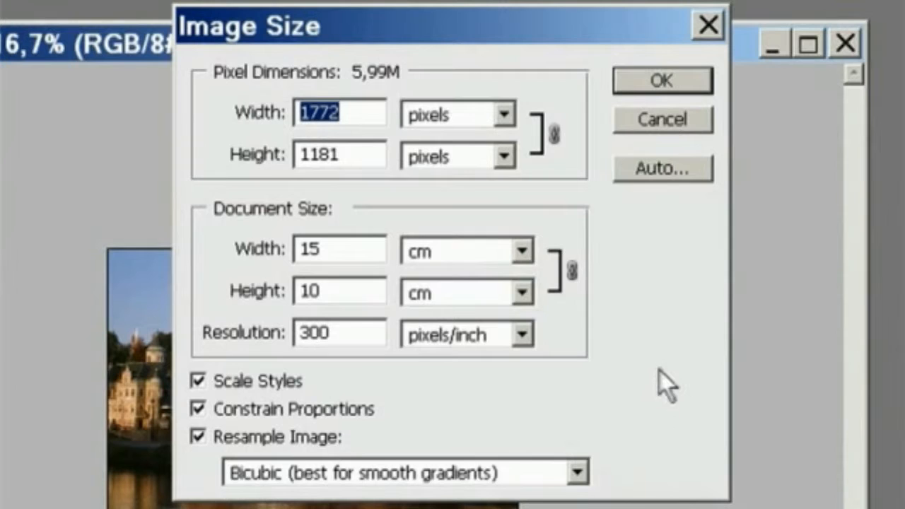
left_click(649, 80)
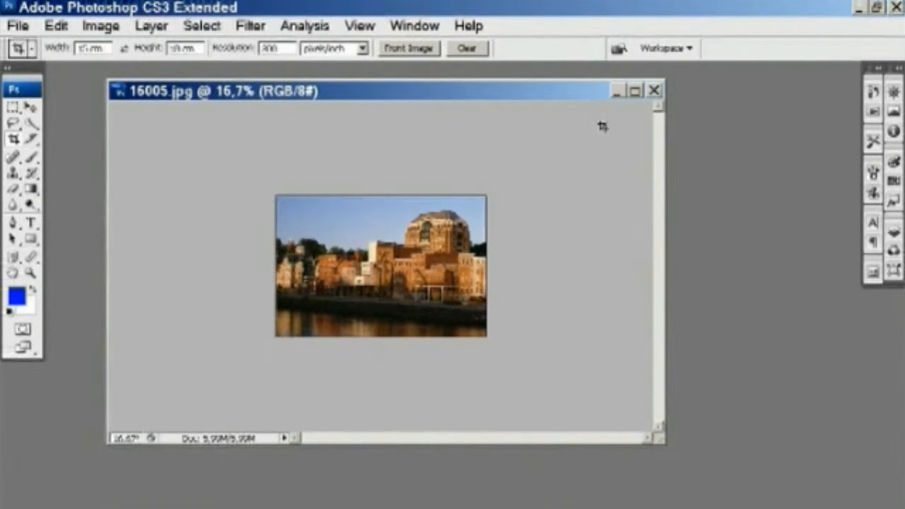
Maximize the image window and place a rotated 15 × 10 cm, 300 pixels/inch crop frame around the riverside buildings
left_click(634, 91)
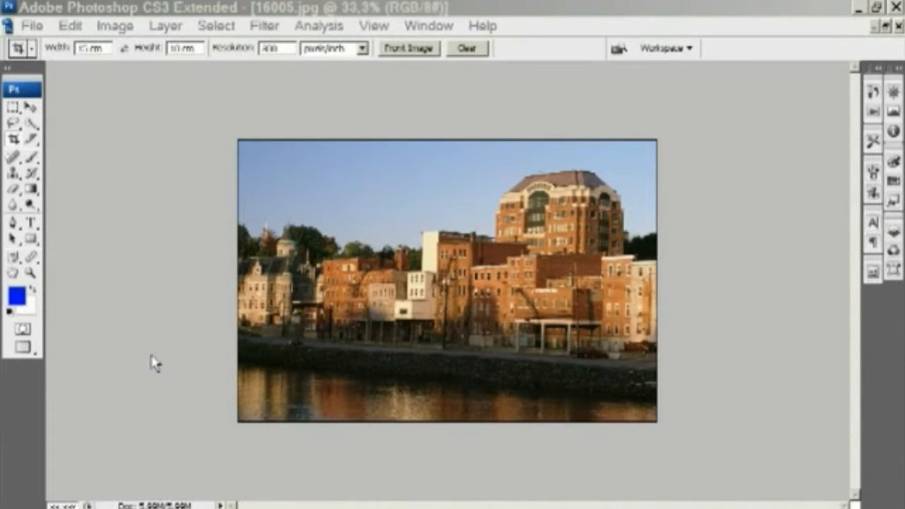
left_click(18, 140)
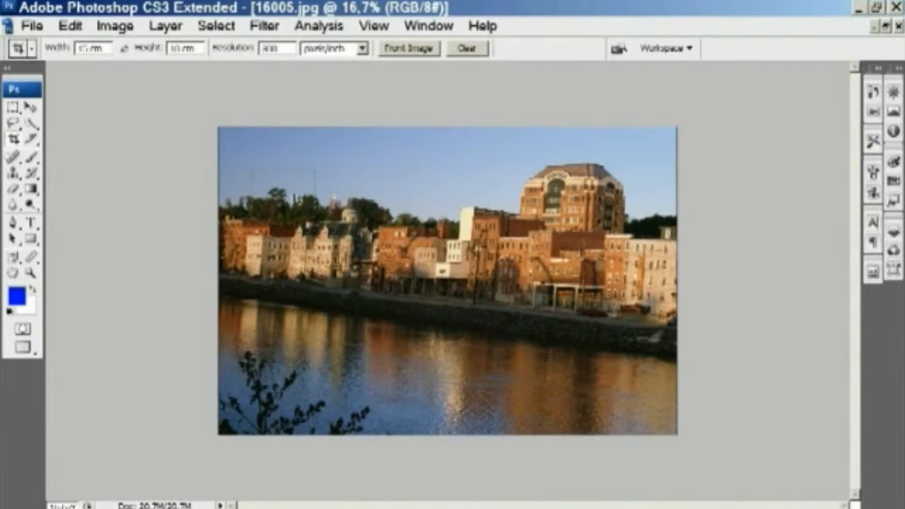
left_click_drag(297, 200, 724, 394)
left_click_drag(448, 280, 499, 256)
mouse_move(304, 147)
left_mouse_down()
mouse_move(313, 129)
mouse_move(300, 133)
left_mouse_up()
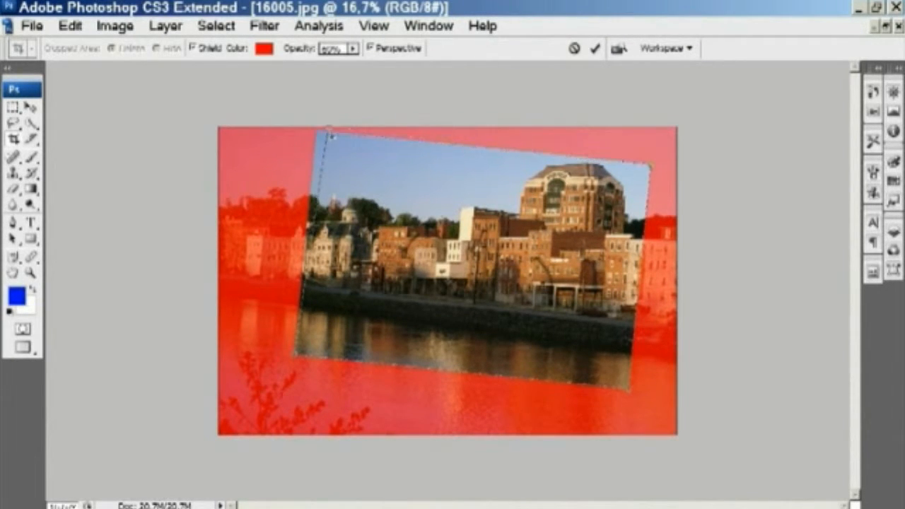
Adjust the crop frame's two upper corners in perspective to follow the buildings' verticals and apply the crop
left_click_drag(323, 137, 325, 138)
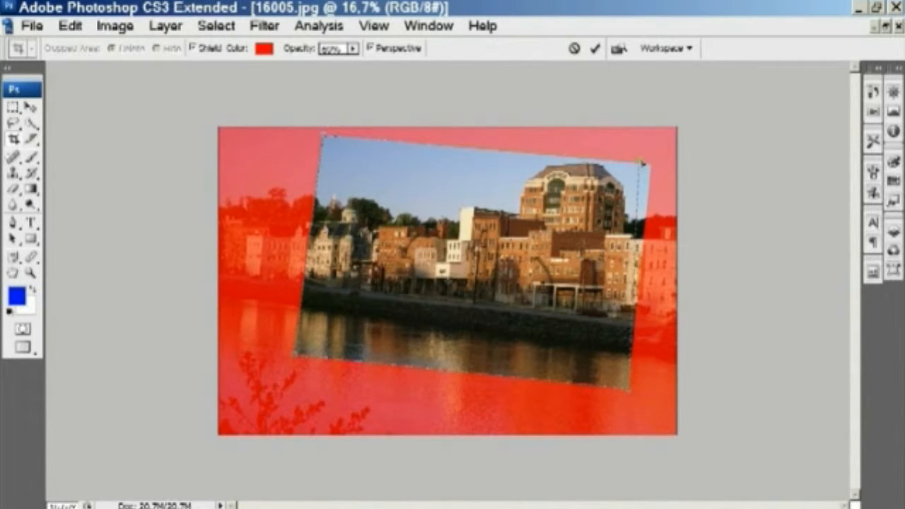
left_click_drag(641, 164, 641, 163)
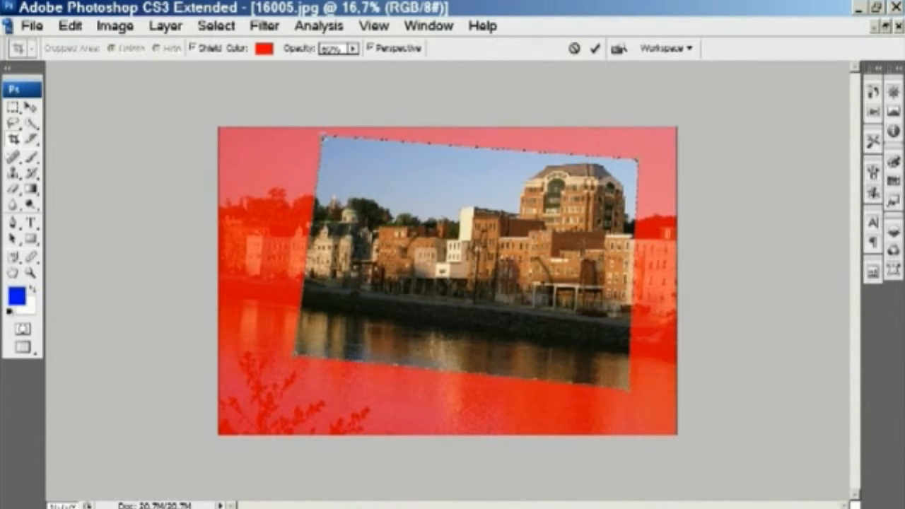
left_click_drag(316, 139, 314, 139)
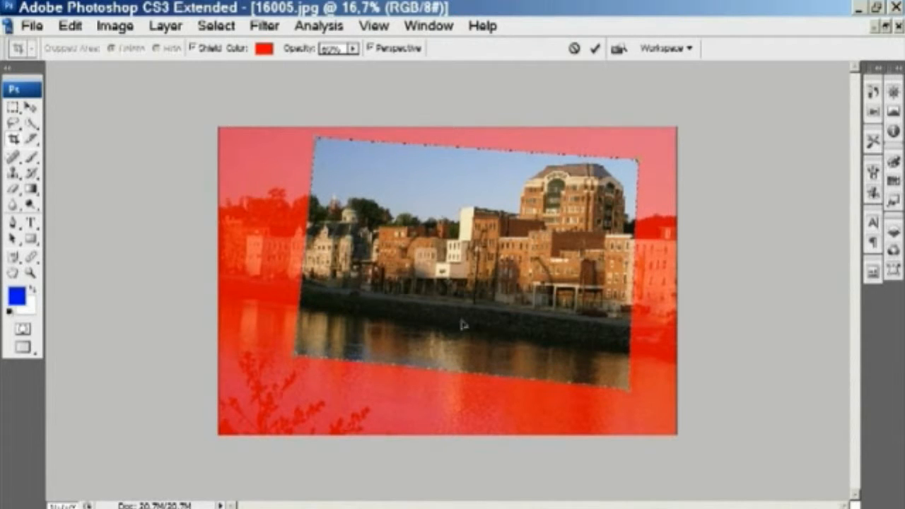
key("Return")
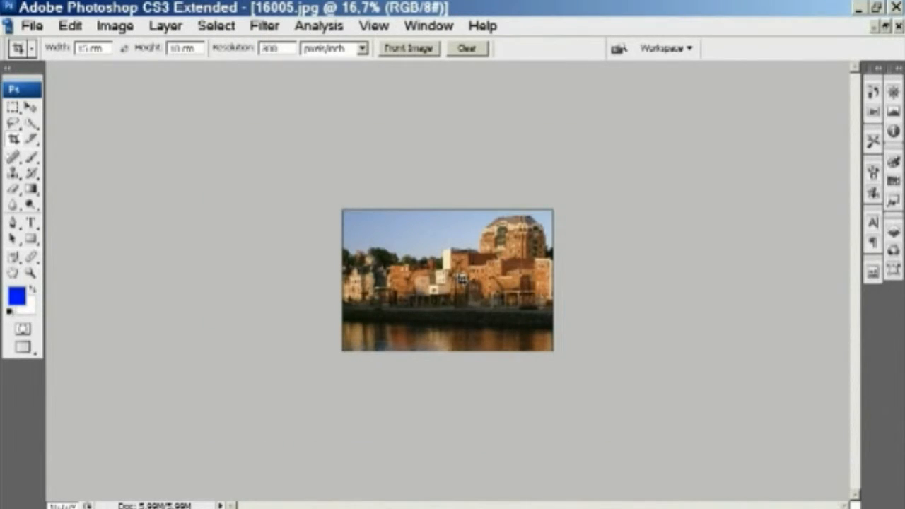
key("z")
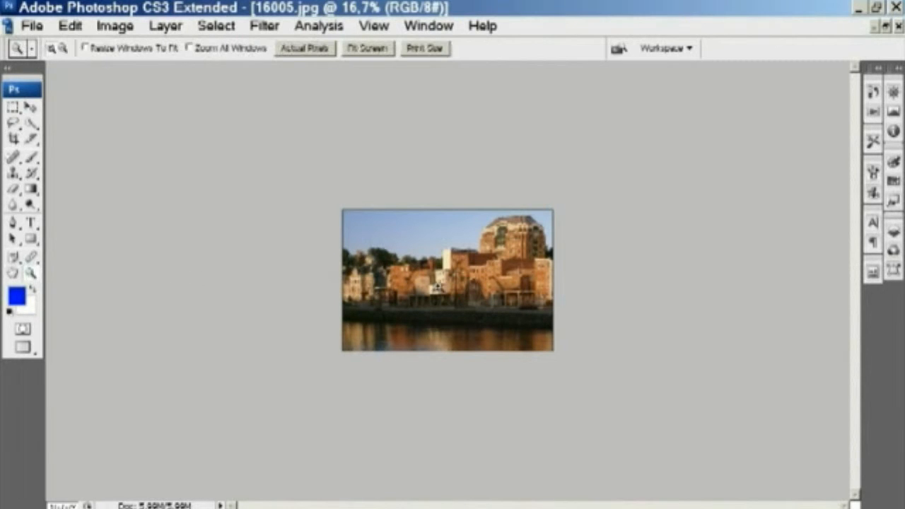
left_click(450, 285)
left_click(464, 344)
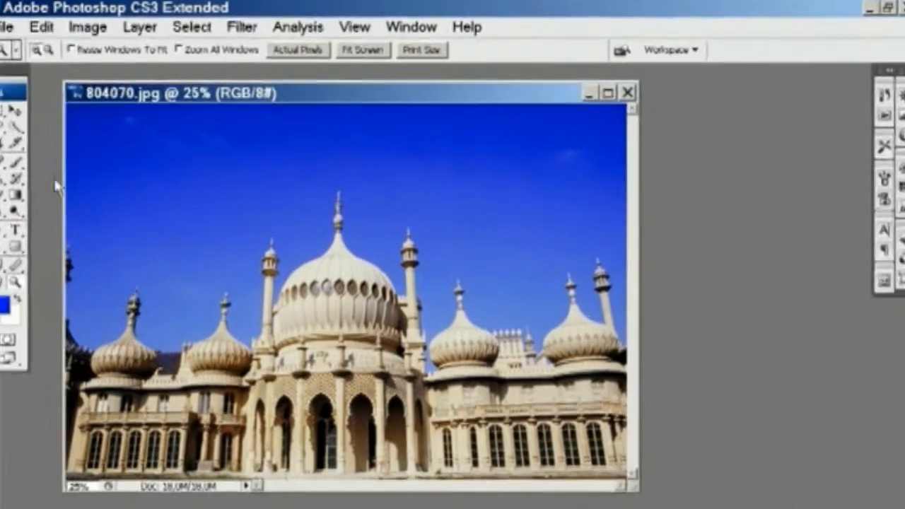
Open the Lens Correction filter for the palace photo 804070.jpg
key("m")
left_click(253, 24)
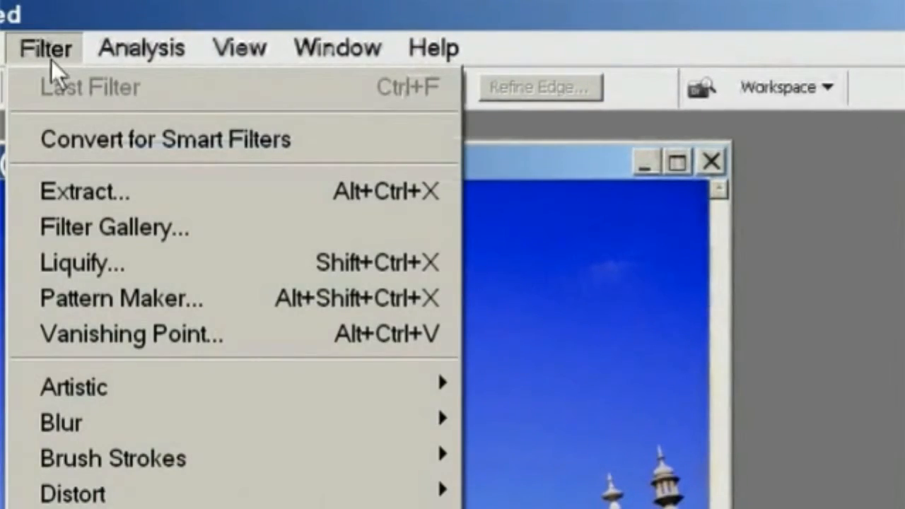
mouse_move(101, 497)
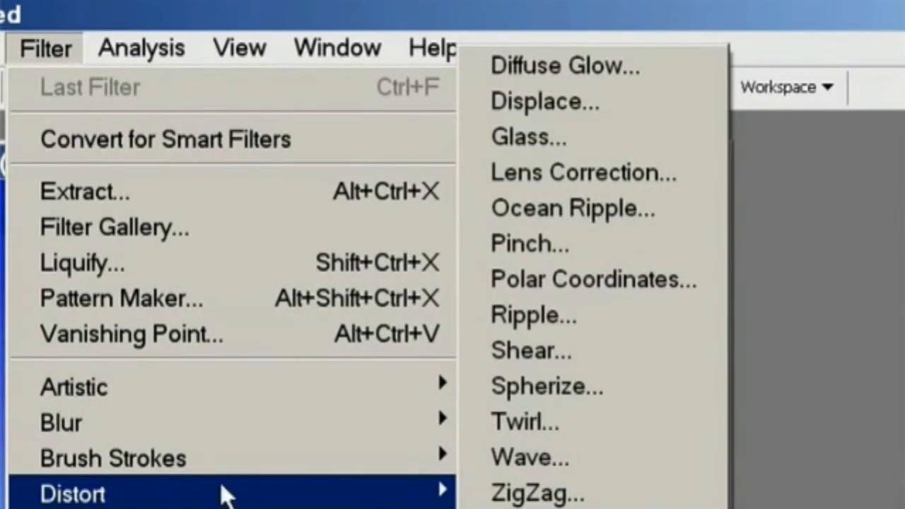
left_click(553, 185)
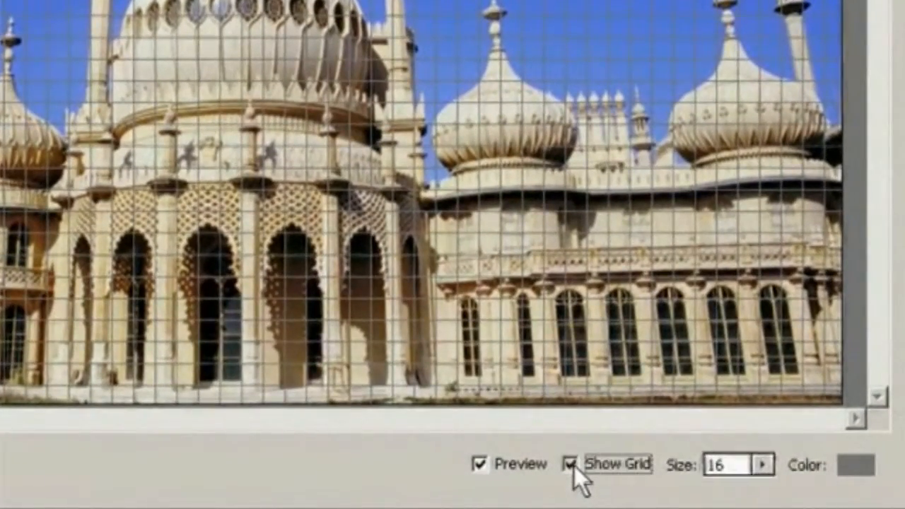
Switch the alignment grid off and on again and try out a different grid size
left_click(535, 477)
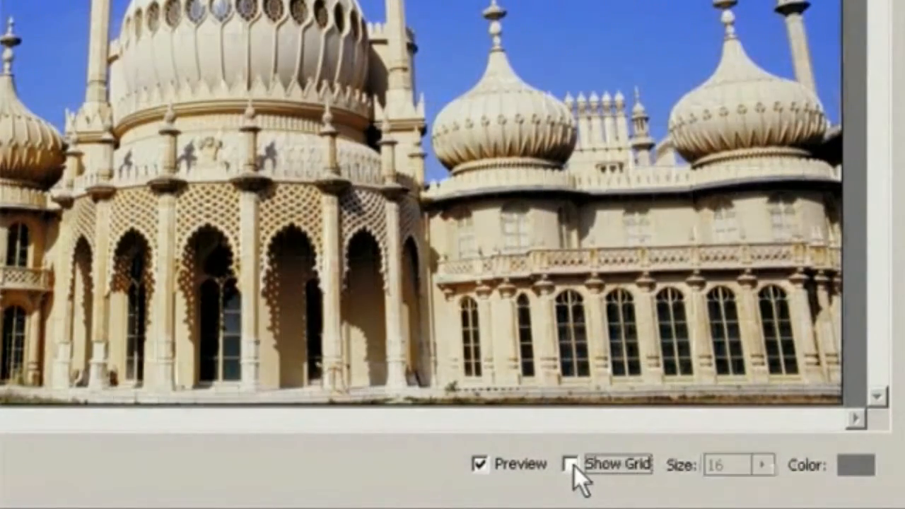
left_click(570, 464)
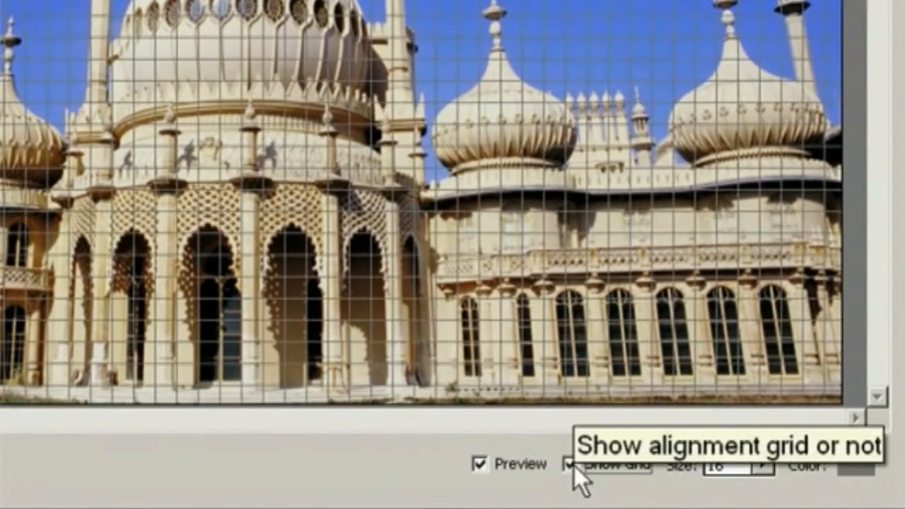
left_click(763, 465)
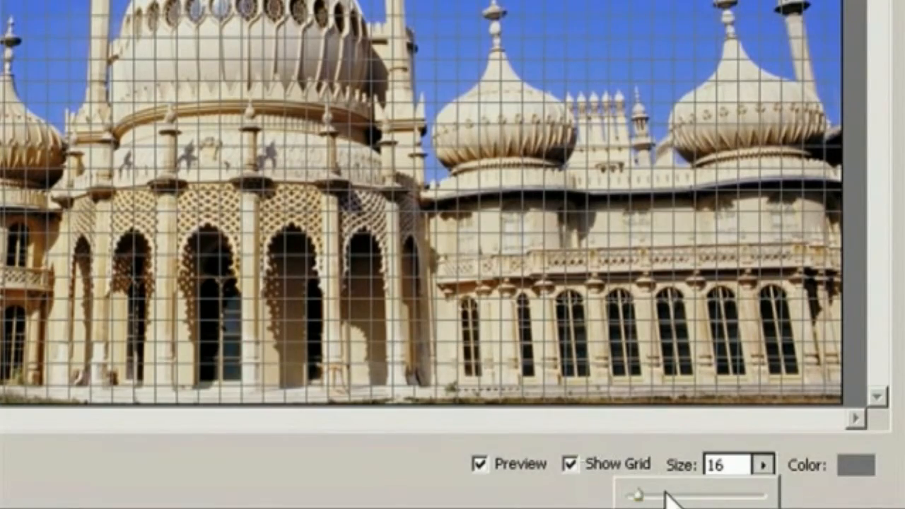
left_click_drag(636, 495, 673, 499)
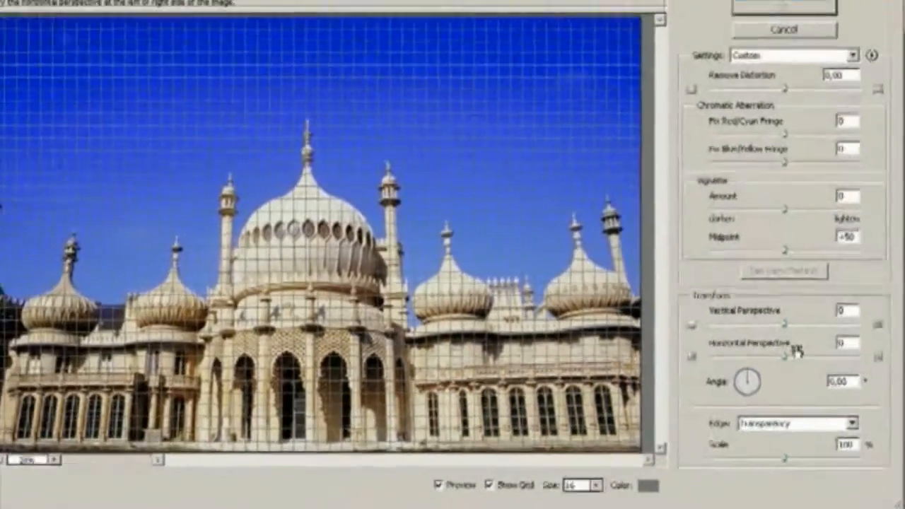
Set the palace photo's vertical perspective to -4 and its distortion removal to +2,00
left_click(688, 176)
mouse_move(793, 343)
left_mouse_down()
mouse_move(778, 341)
mouse_move(814, 340)
mouse_move(790, 343)
left_mouse_up()
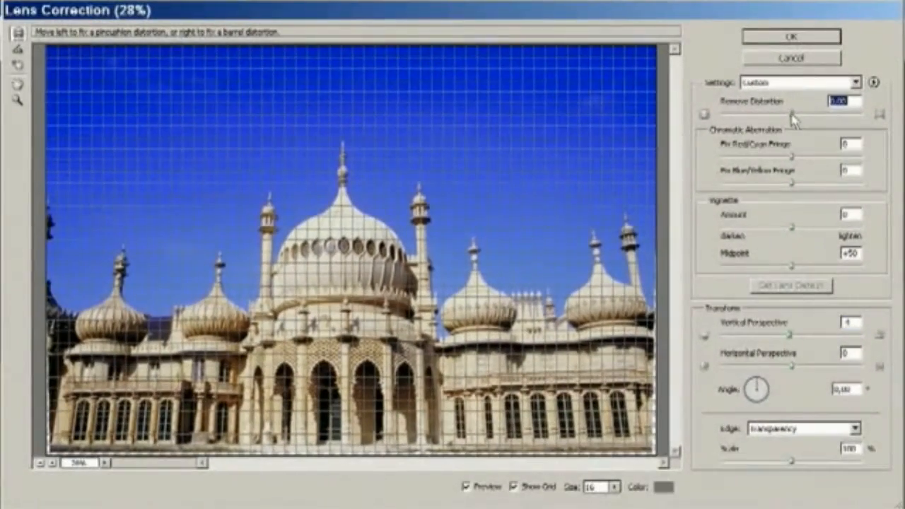
left_click_drag(785, 126, 770, 130)
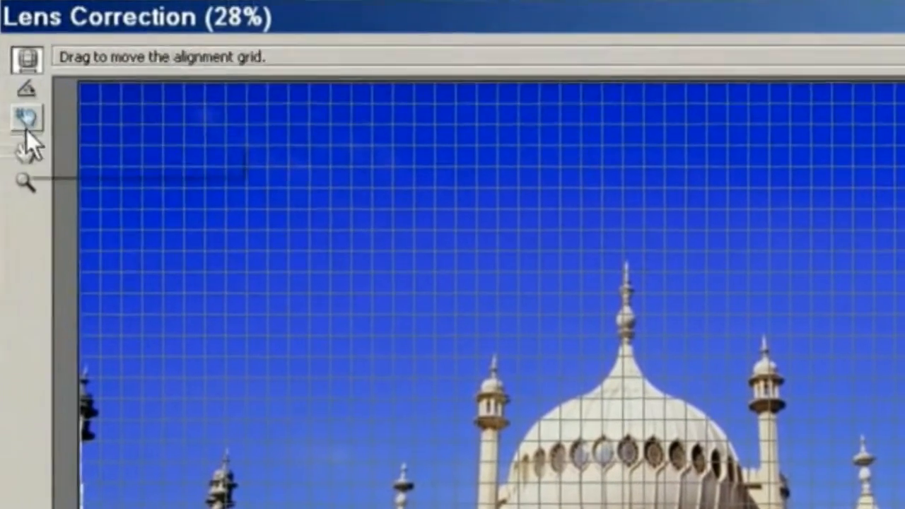
Try the Straighten tool on the palace, undo the excessive tilt, and straighten the photo to an angle of 359,36°
left_click(26, 90)
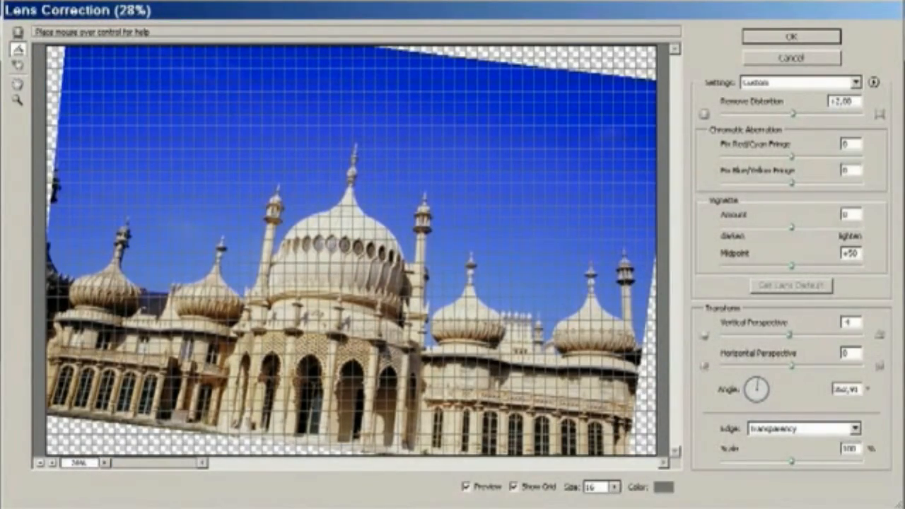
key("ctrl+z")
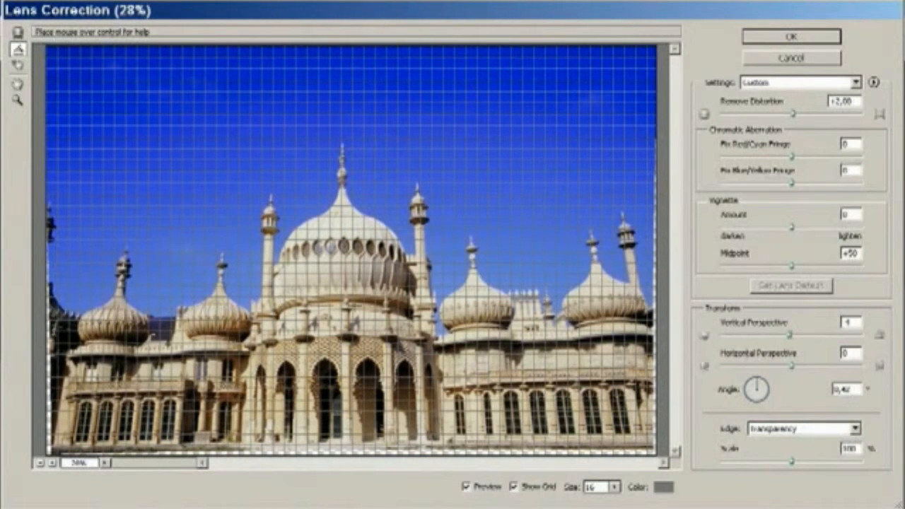
left_click_drag(405, 307, 404, 303)
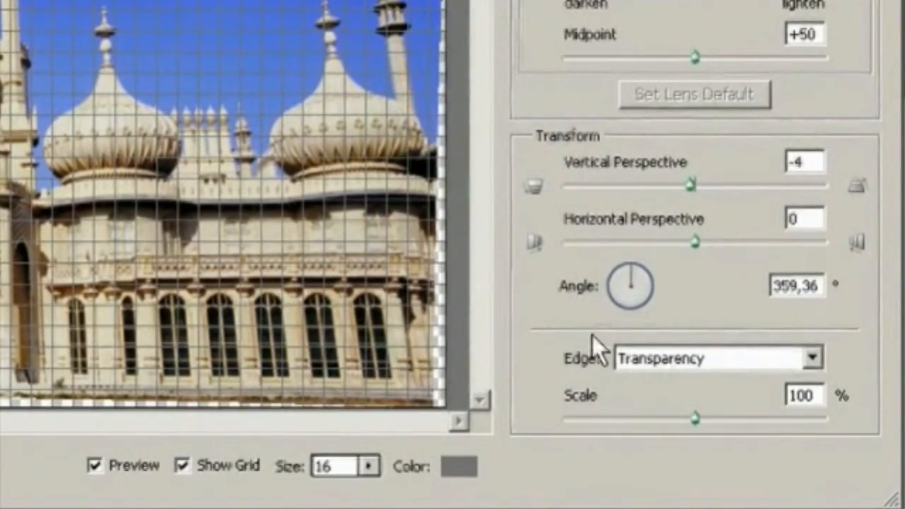
Try the Edge Extension and Background Color edge fills and return the edge setting to Transparency
left_click(811, 357)
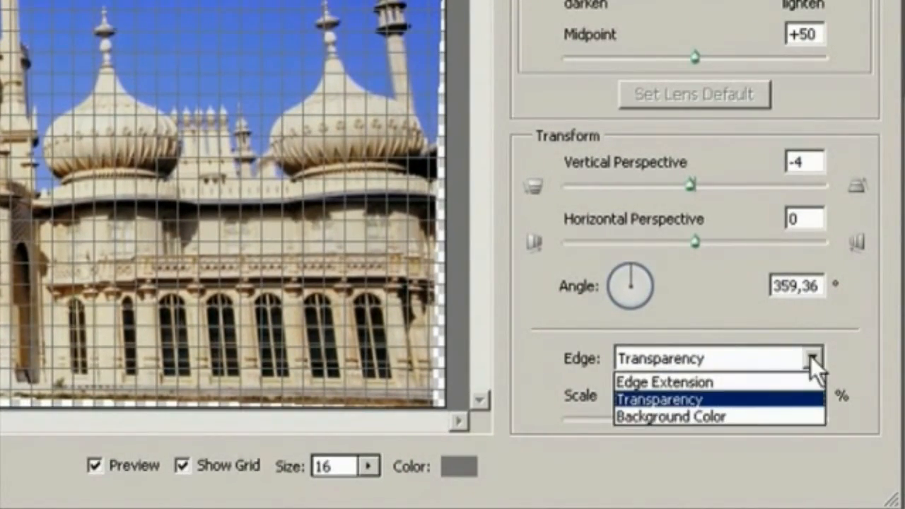
left_click(643, 382)
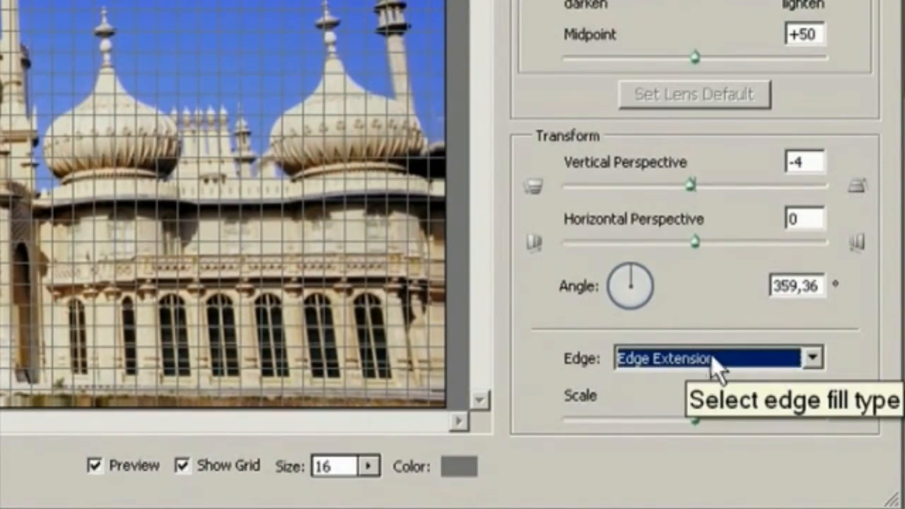
left_click(709, 358)
left_click(675, 416)
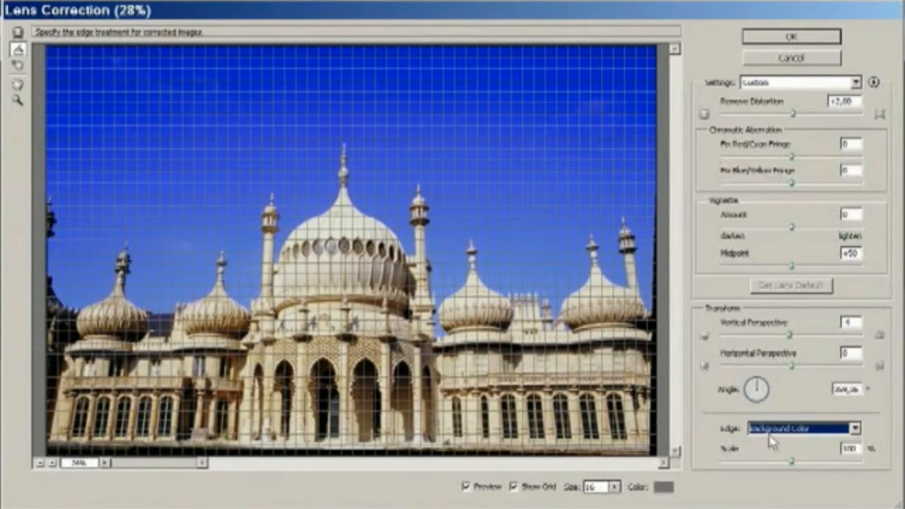
left_click(842, 428)
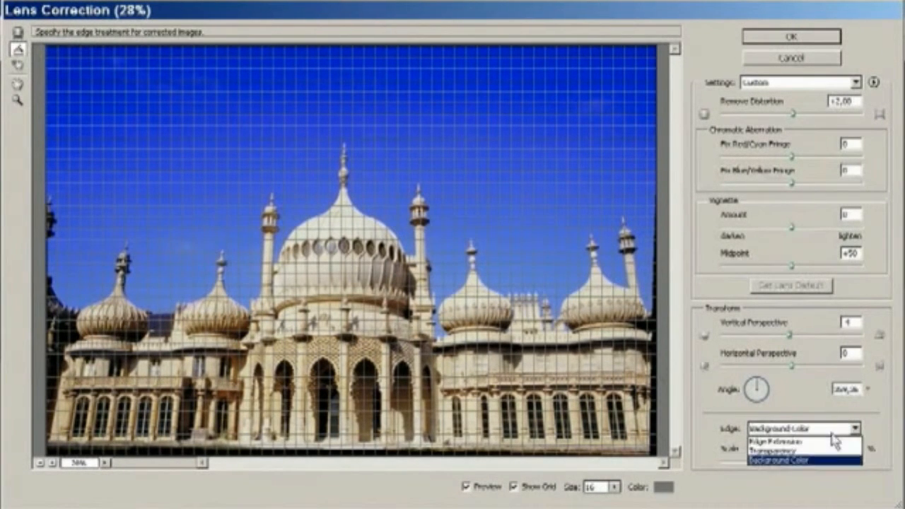
left_click(795, 451)
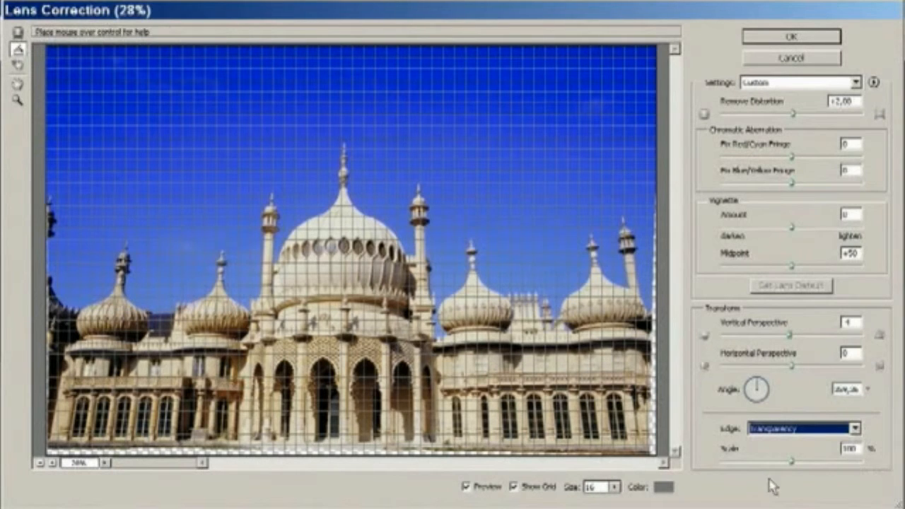
Scale the corrected photo to 109% to fill the empty edges and compare the preview with the original
left_click(792, 463)
left_click_drag(792, 463, 806, 468)
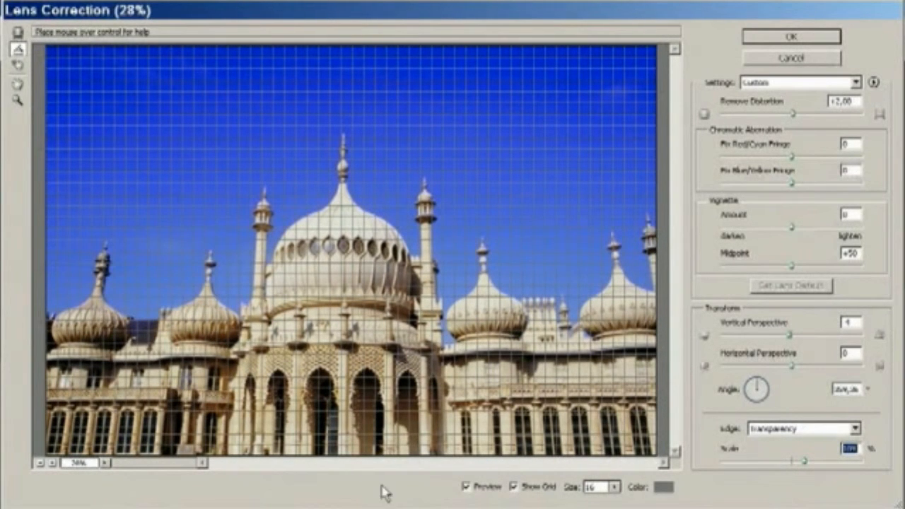
left_click(465, 487)
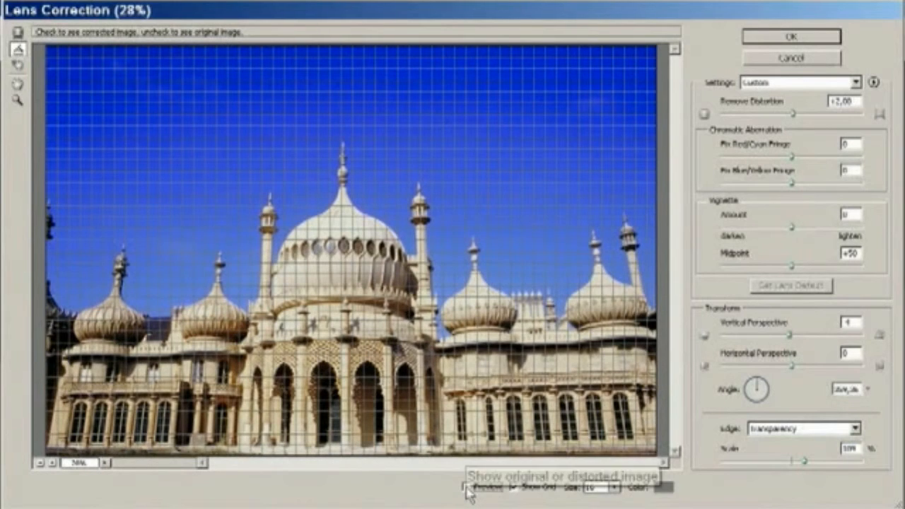
left_click(466, 487)
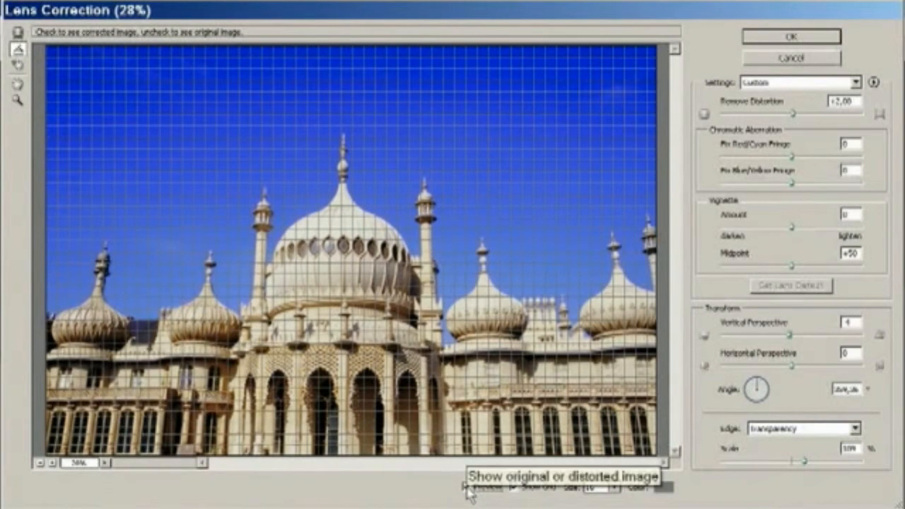
left_click(466, 488)
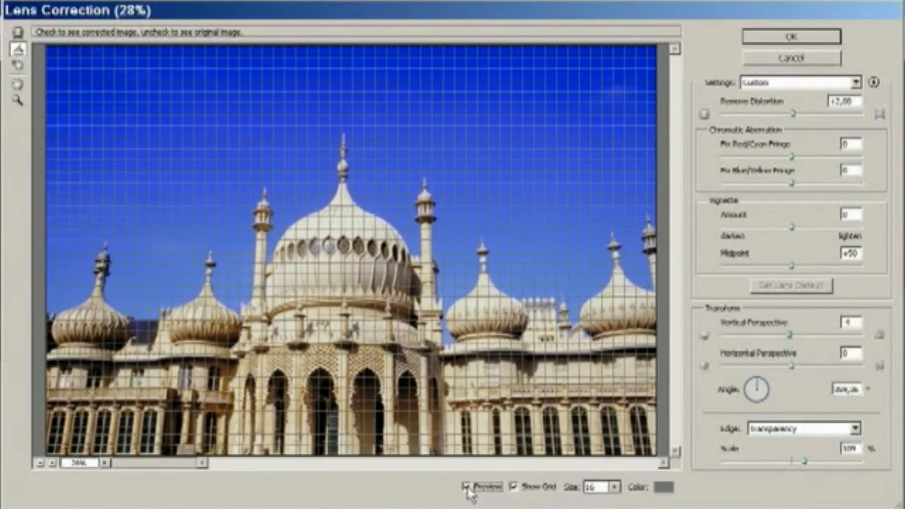
left_click(466, 488)
left_click(467, 488)
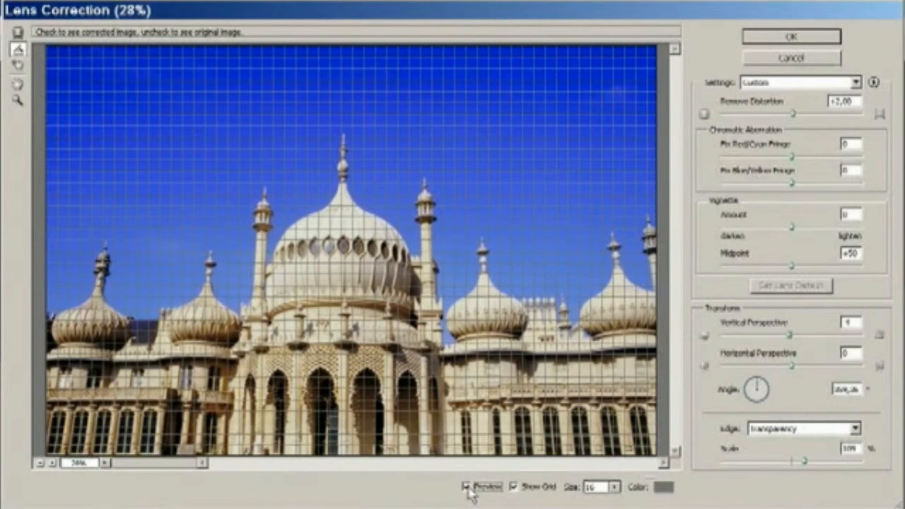